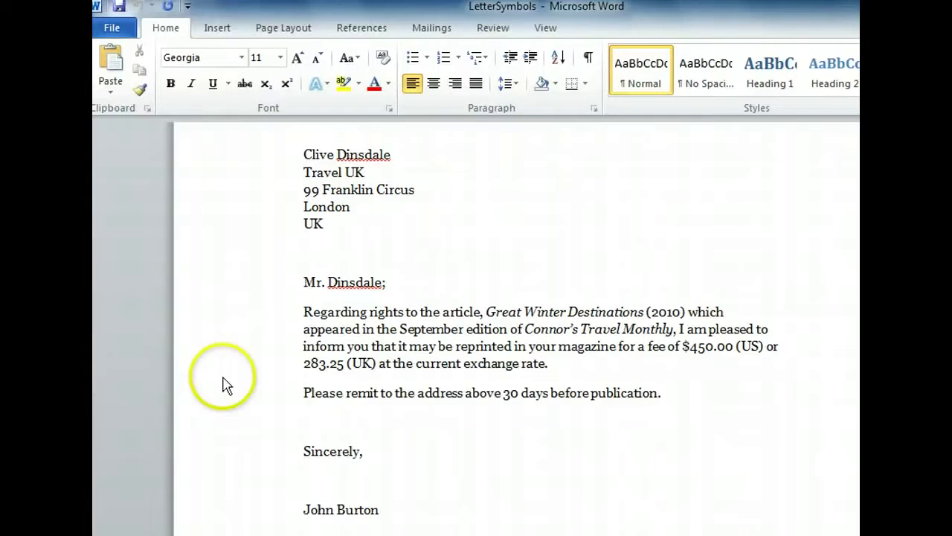
Step: Insert a £ sign from the Insert tab's Symbol gallery just before 283.25
{"action": "left_click", "coordinate": [305, 365]}
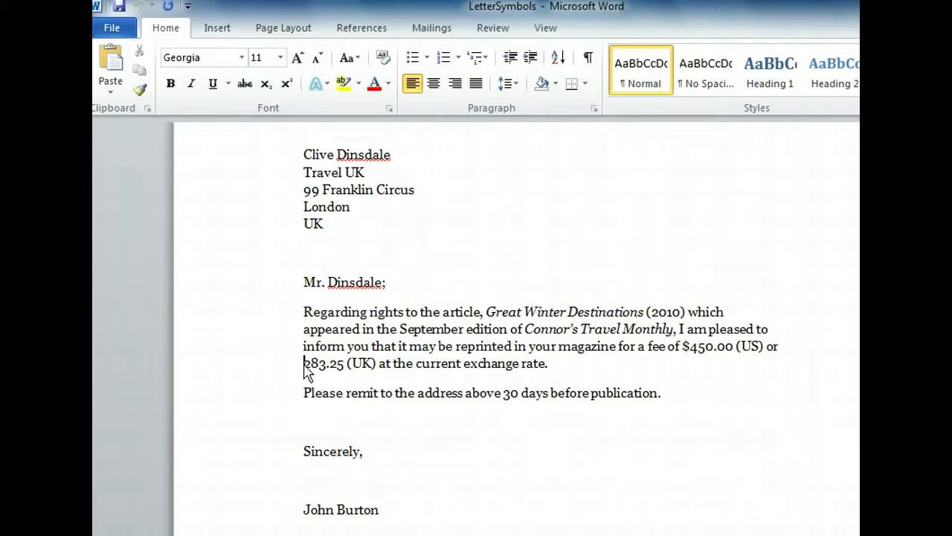
{"action": "left_click", "coordinate": [230, 33]}
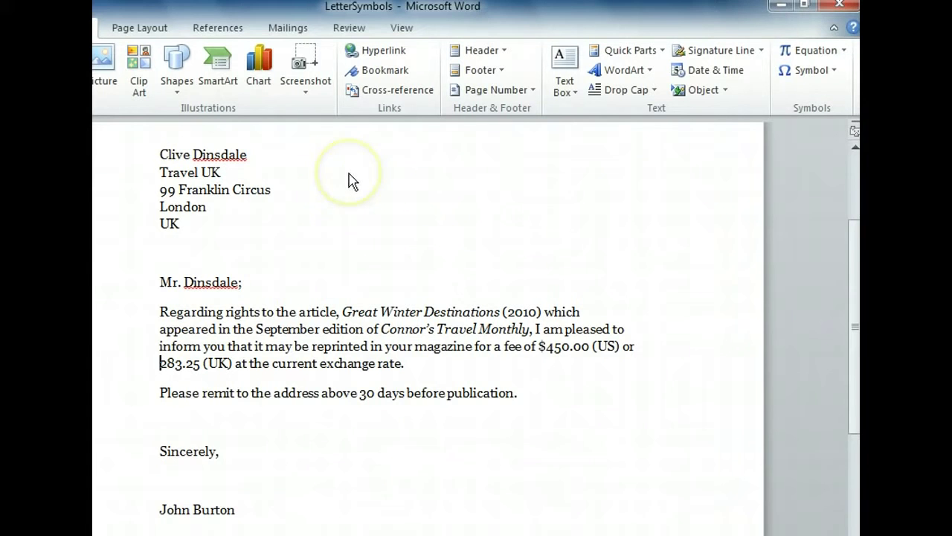
{"action": "left_click", "coordinate": [787, 74]}
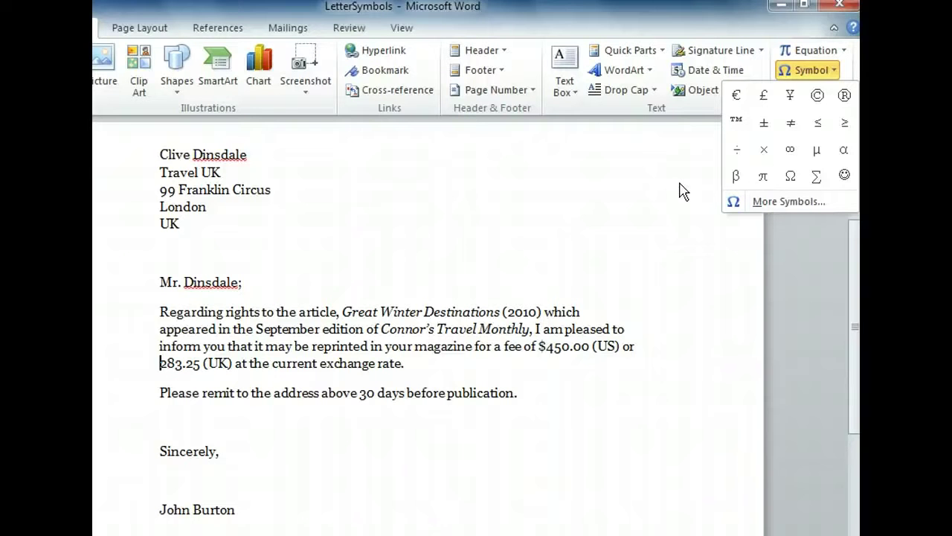
{"action": "left_click", "coordinate": [765, 102]}
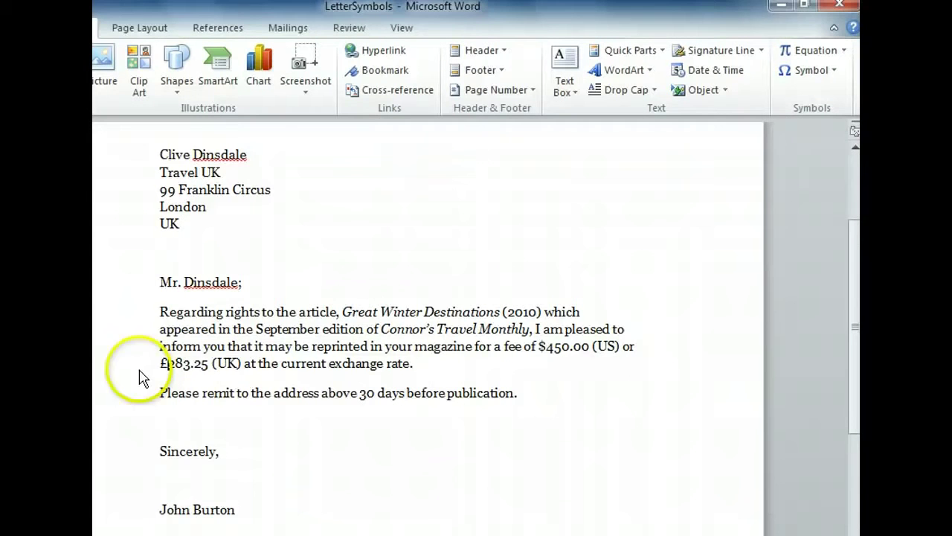
Step: Type (c) just before 2010 so AutoCorrect turns it into a © symbol
{"action": "left_click", "coordinate": [504, 311]}
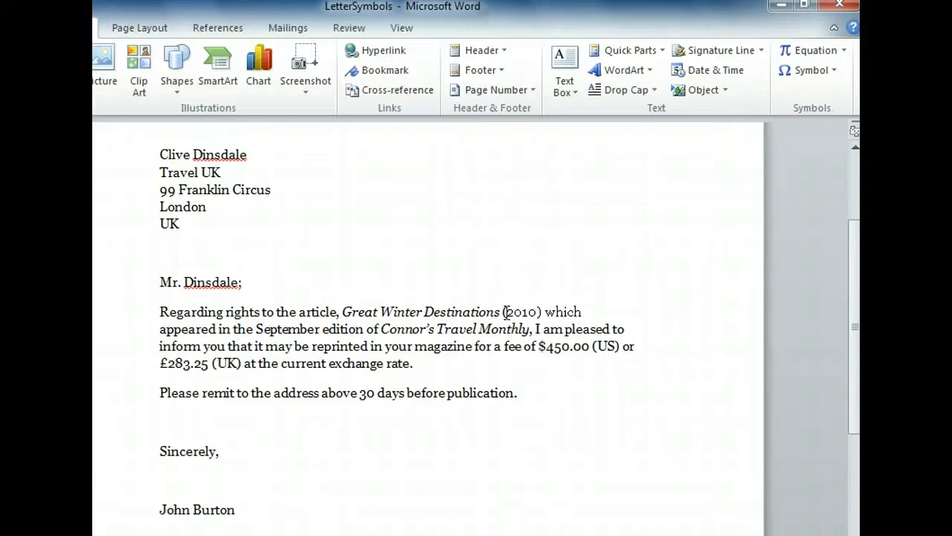
{"action": "type", "text": "c"}
{"action": "type", "text": "c"}
{"action": "type", "text": "("}
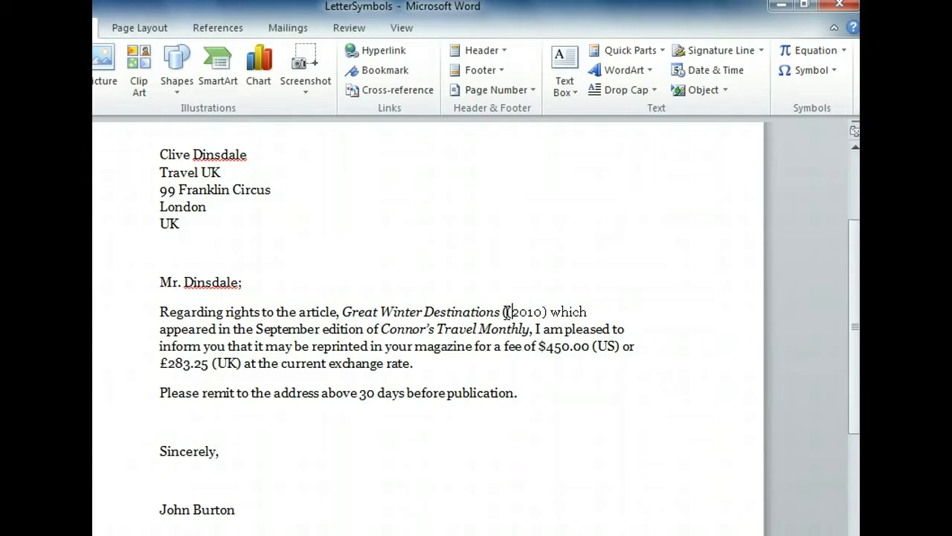
{"action": "type", "text": "c"}
{"action": "type", "text": ")"}
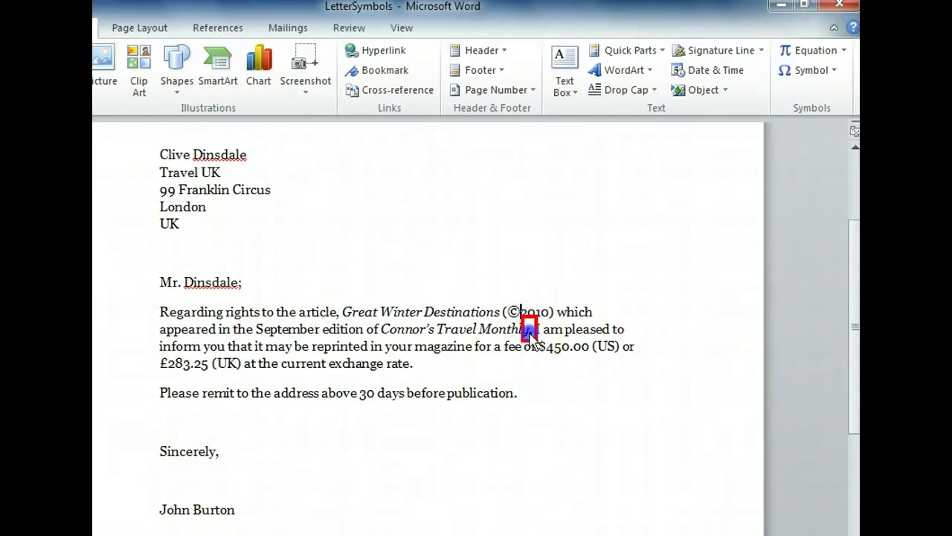
Step: With the cursor after the magazine name, open the full More Symbols dialog
{"action": "left_click", "coordinate": [531, 333]}
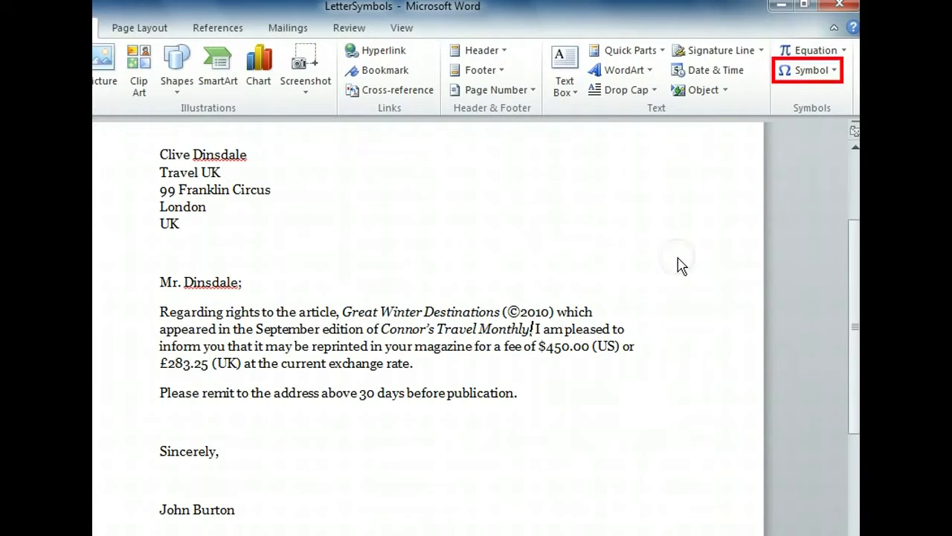
{"action": "left_click", "coordinate": [802, 71]}
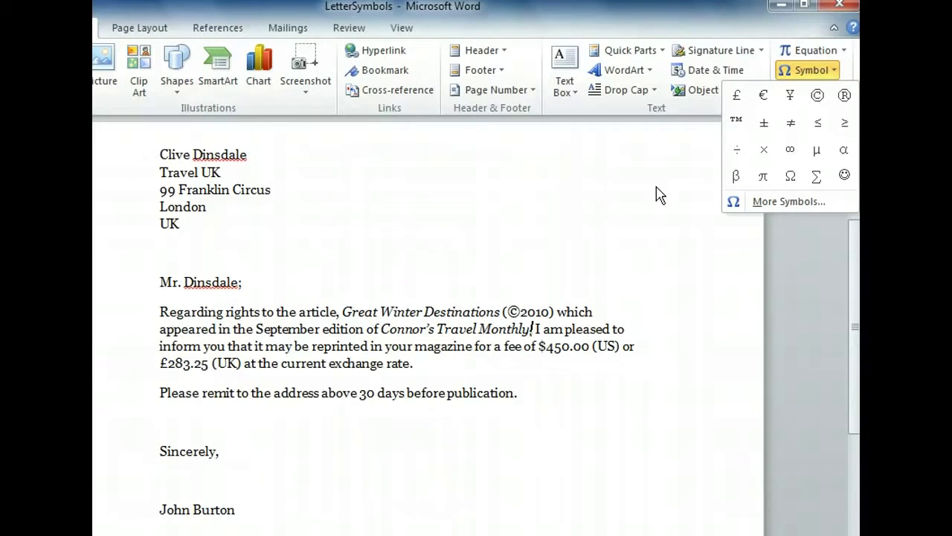
{"action": "left_click", "coordinate": [776, 201]}
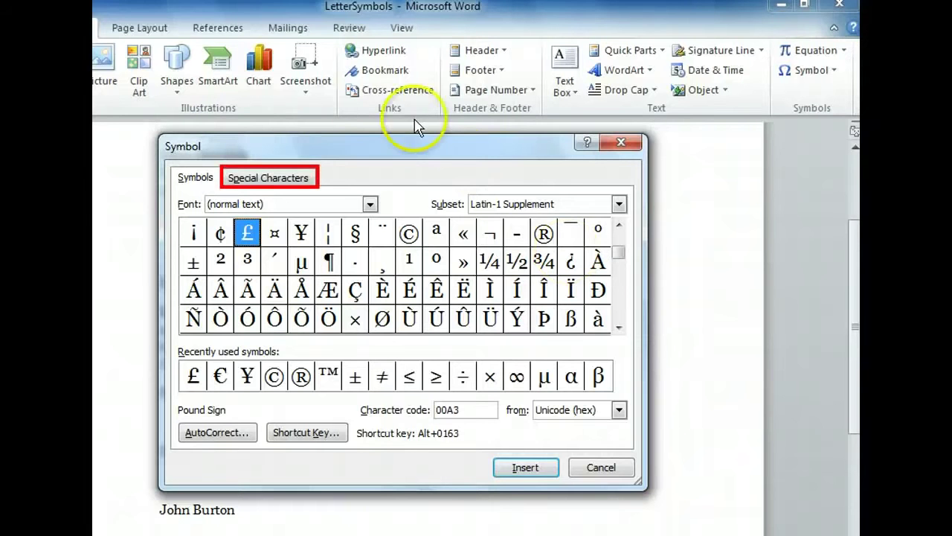
Step: Insert the Trademark character from the Special Characters list after the magazine name
{"action": "left_click", "coordinate": [311, 186]}
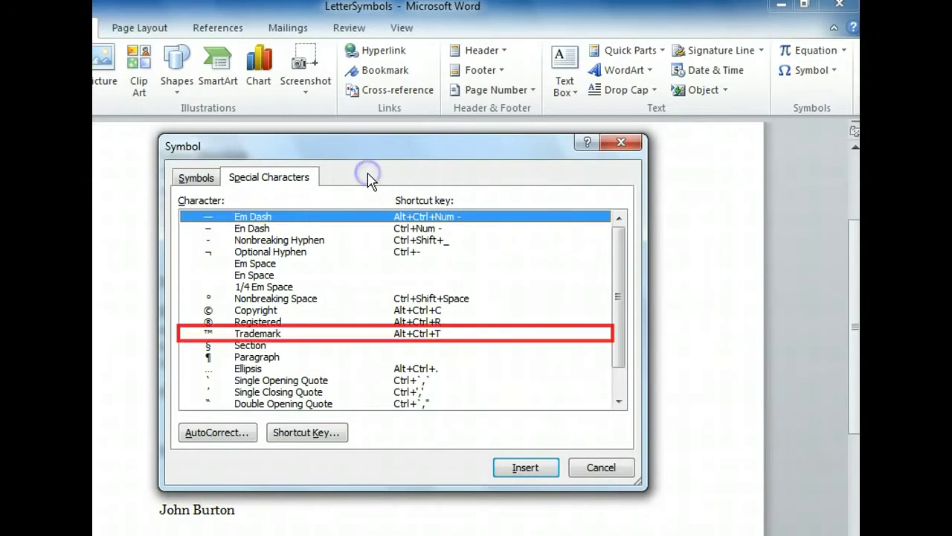
{"action": "left_click", "coordinate": [311, 337]}
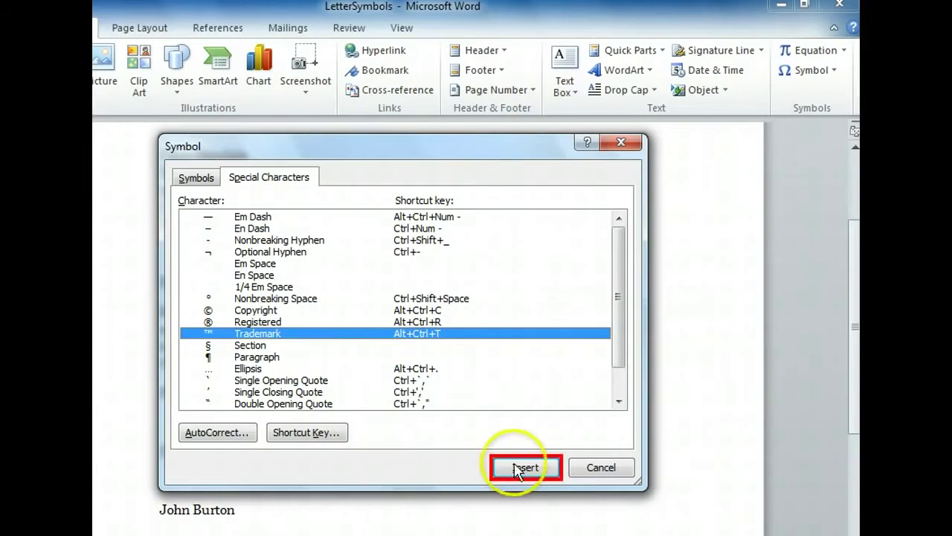
{"action": "left_click", "coordinate": [538, 467]}
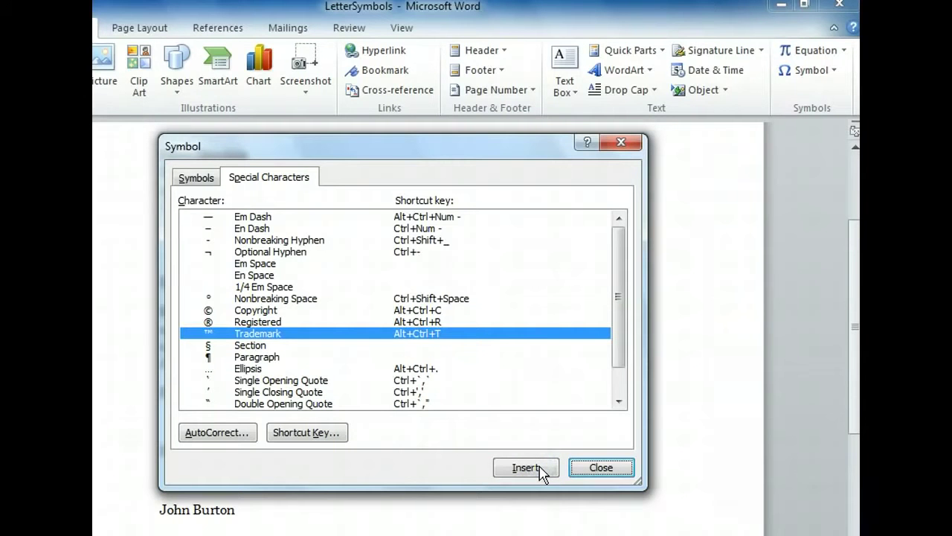
{"action": "left_click", "coordinate": [540, 467]}
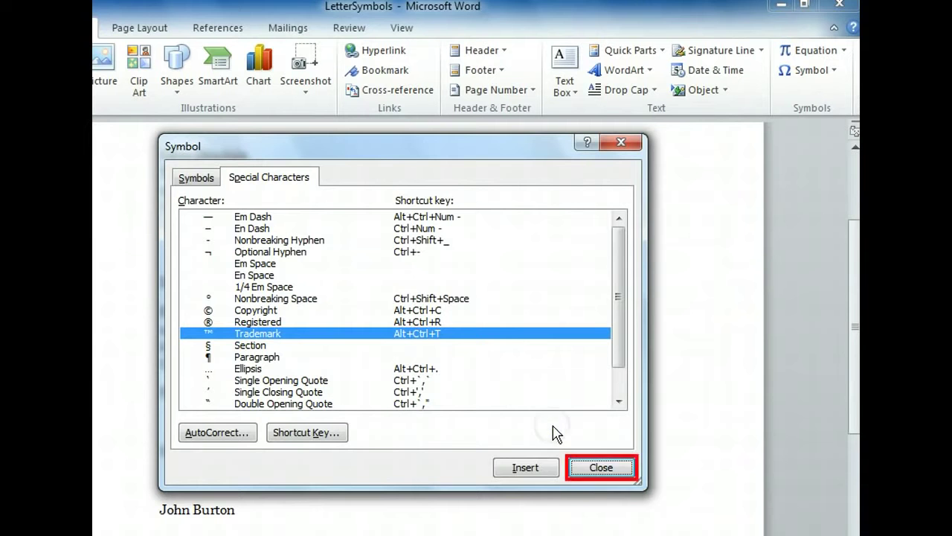
Step: Close the Symbol dialog to show ™ after the magazine name
{"action": "left_click", "coordinate": [571, 466]}
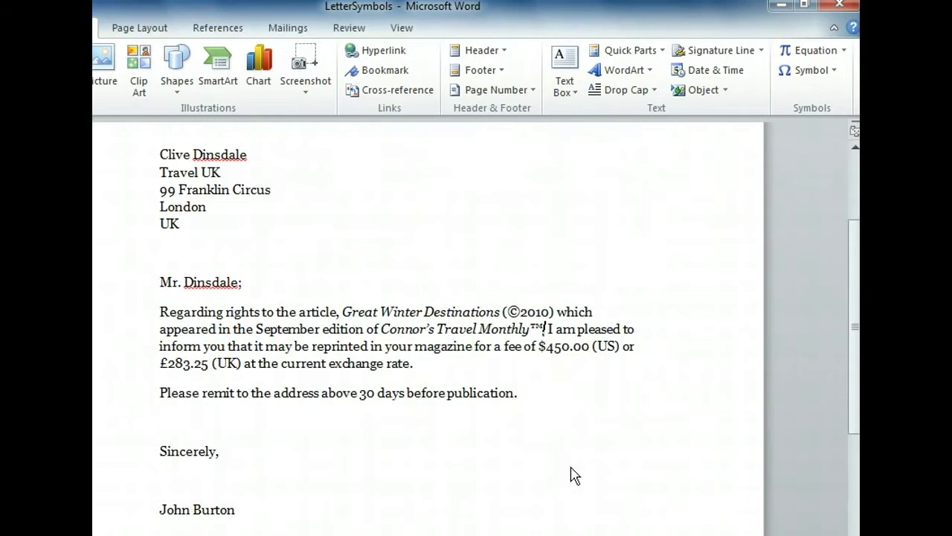